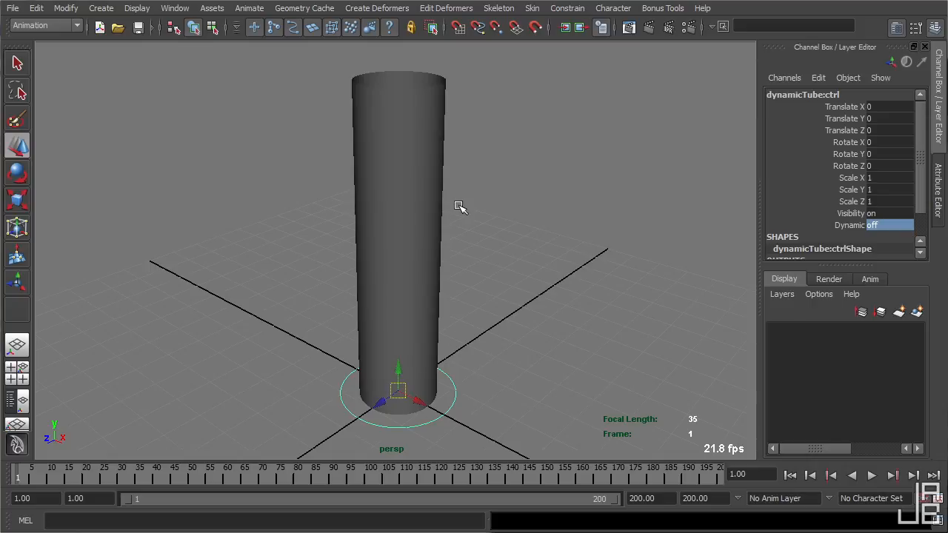
- Turn on the Dynamic attribute of the tube's base control
click(457, 396)
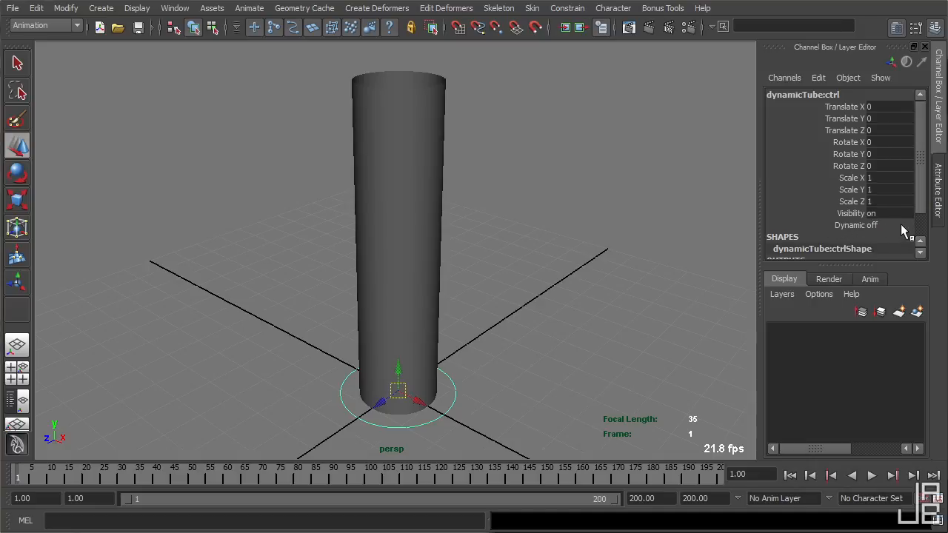
click(874, 225)
text(1)
key(Return)
- Start Interactive Playback and move the tube's control away from the origin to test the dynamic motion
key(space)
click(724, 224)
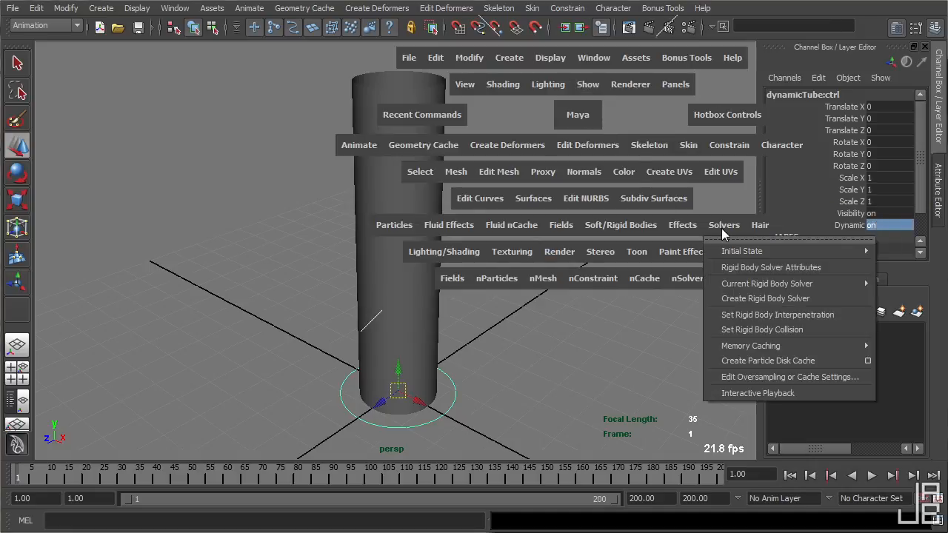
click(740, 393)
drag(387, 384, 504, 306)
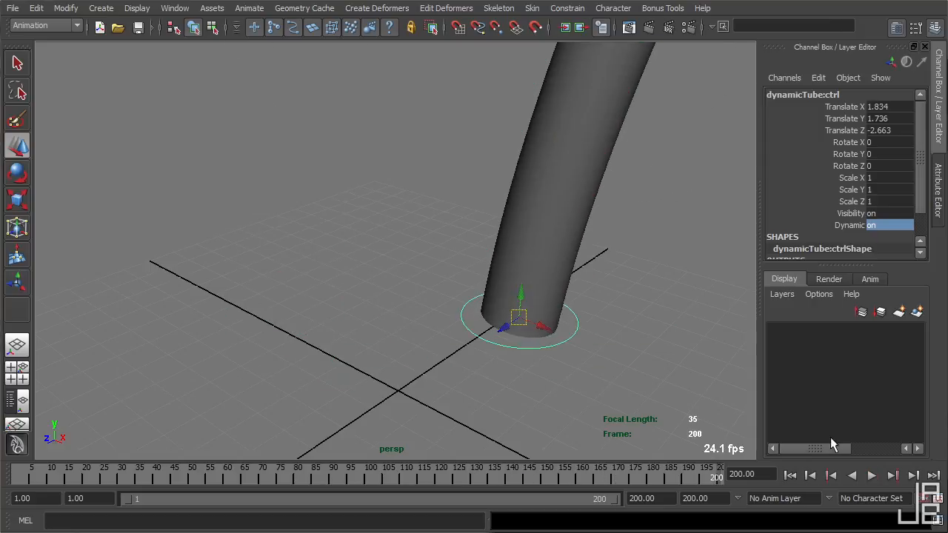
- Undo the control's move, return to frame 1 and set its Dynamic attribute to off
key(ctrl+z)
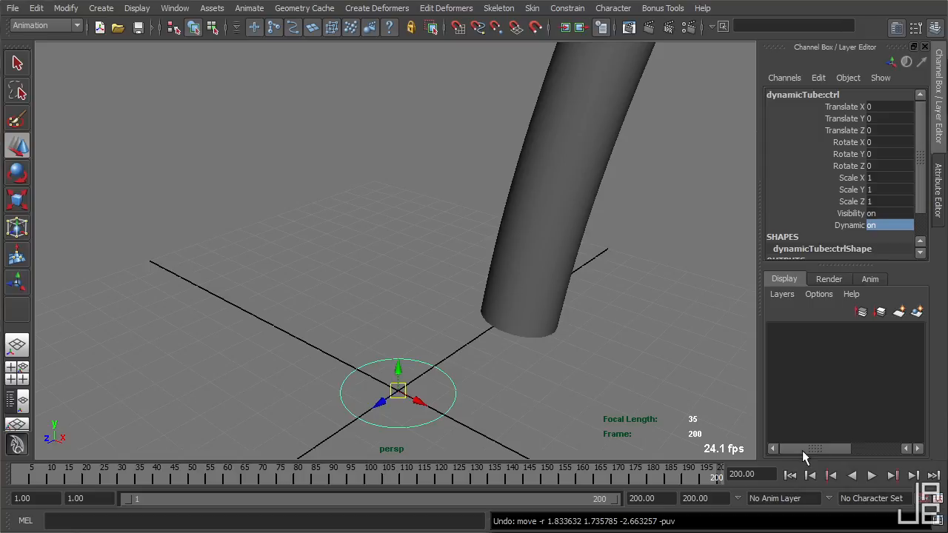
click(791, 475)
click(885, 226)
text(0)
key(Return)
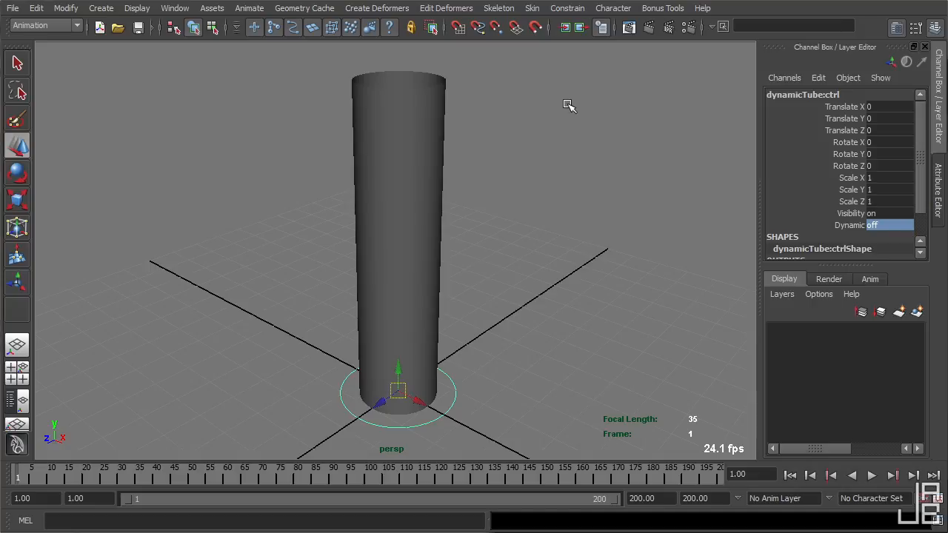
- Duplicate the displayLayer_tutorial_dynamicTube.ma reference twice in the Reference Editor and close the editor
key(space)
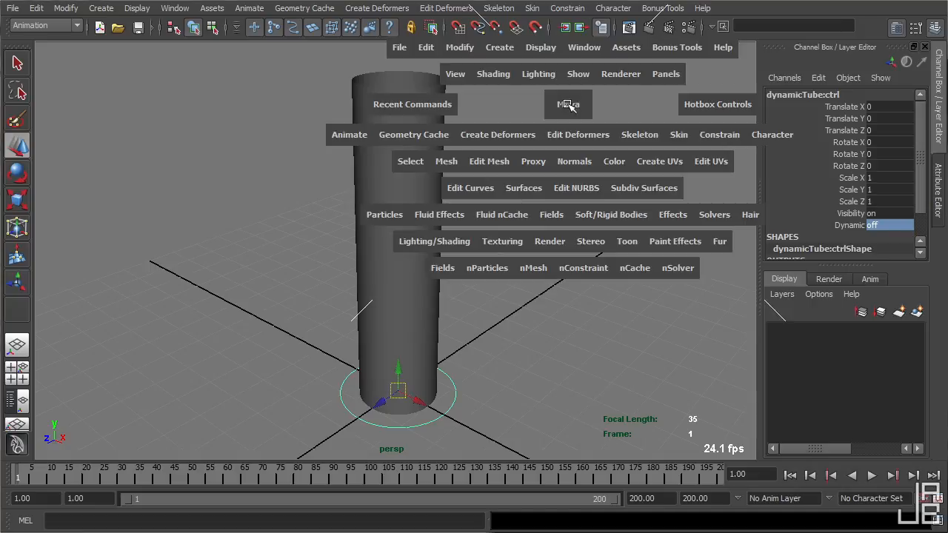
click(400, 47)
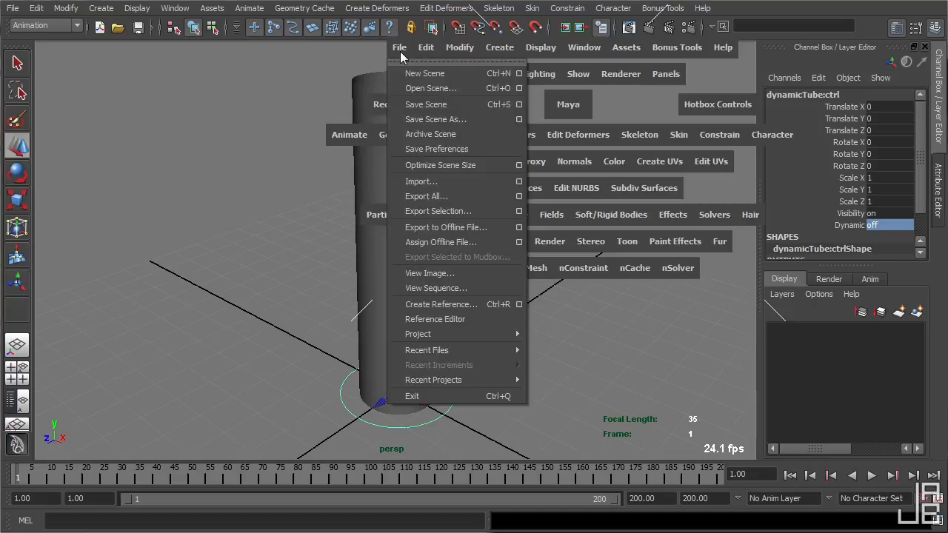
click(445, 317)
click(512, 292)
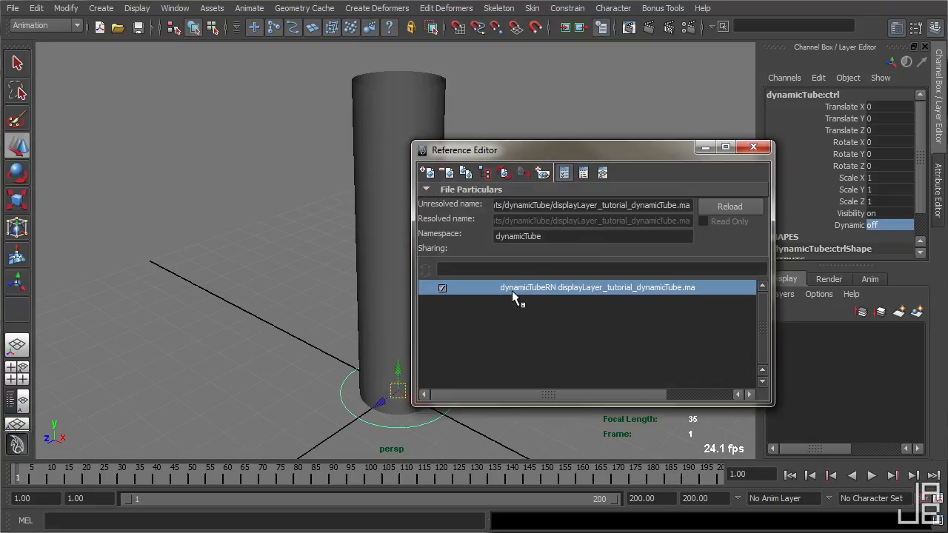
right_click(512, 295)
mouse_move(551, 314)
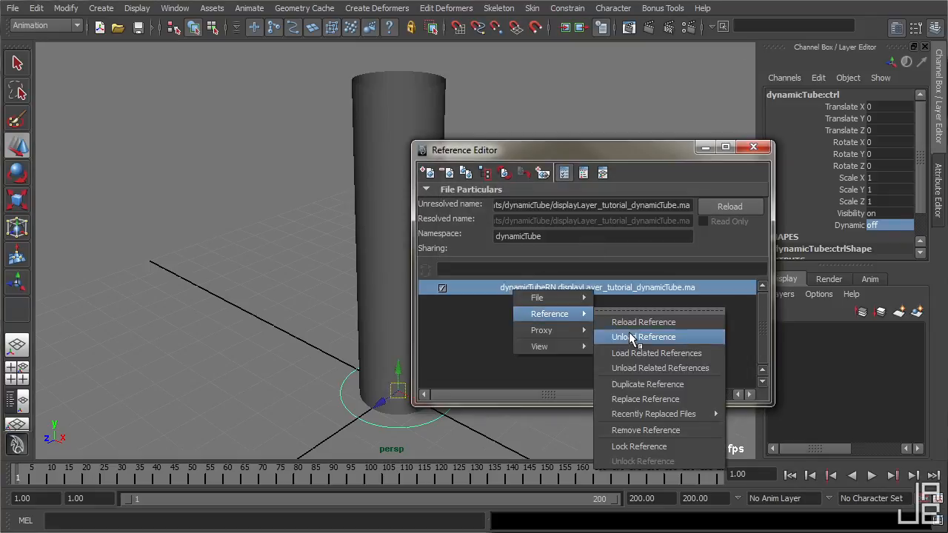
click(627, 385)
key(g)
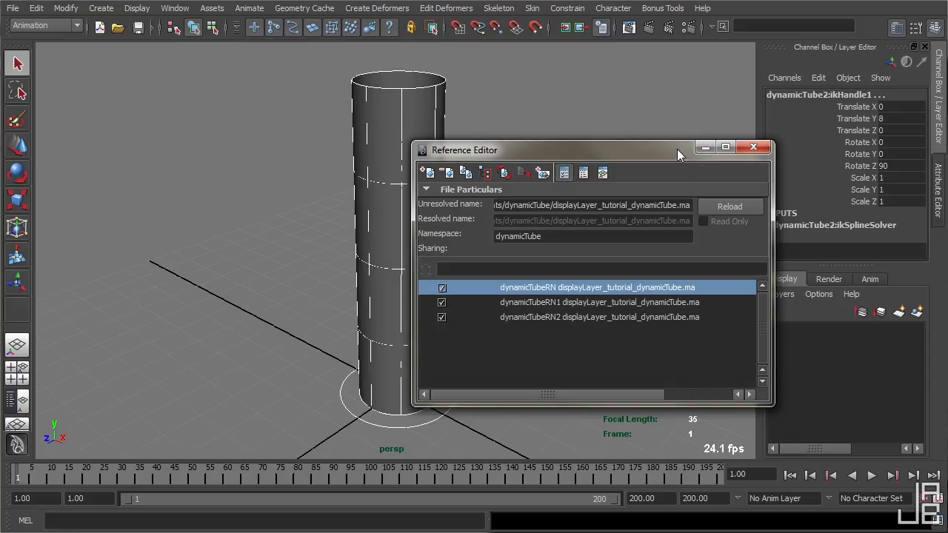
click(755, 149)
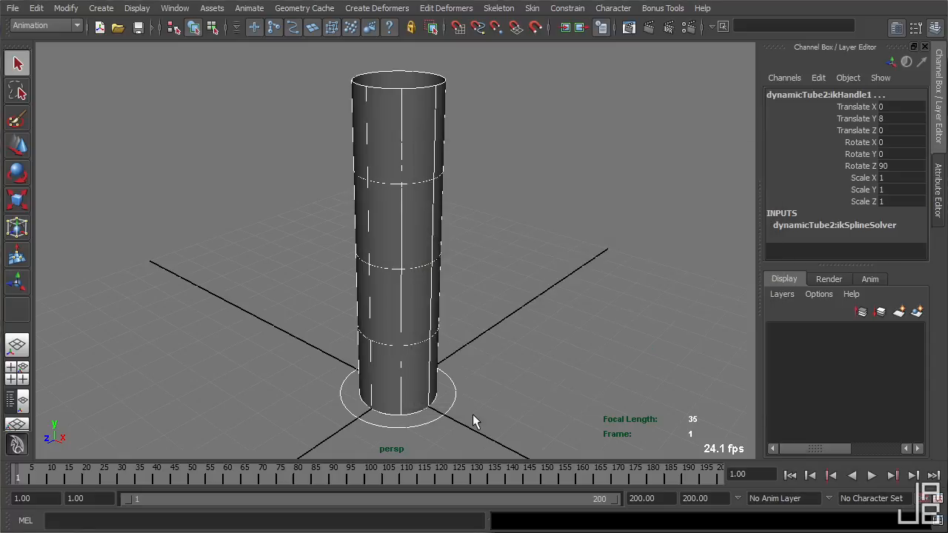
- Spread the overlapping tubes into a row by moving two of their controls along Z to about -3.4 and -7
click(456, 400)
key(w)
drag(369, 406, 457, 346)
click(449, 414)
drag(381, 406, 536, 291)
alt+drag(539, 326, 435, 357)
drag(550, 371, 528, 372)
alt+drag(457, 369, 409, 387)
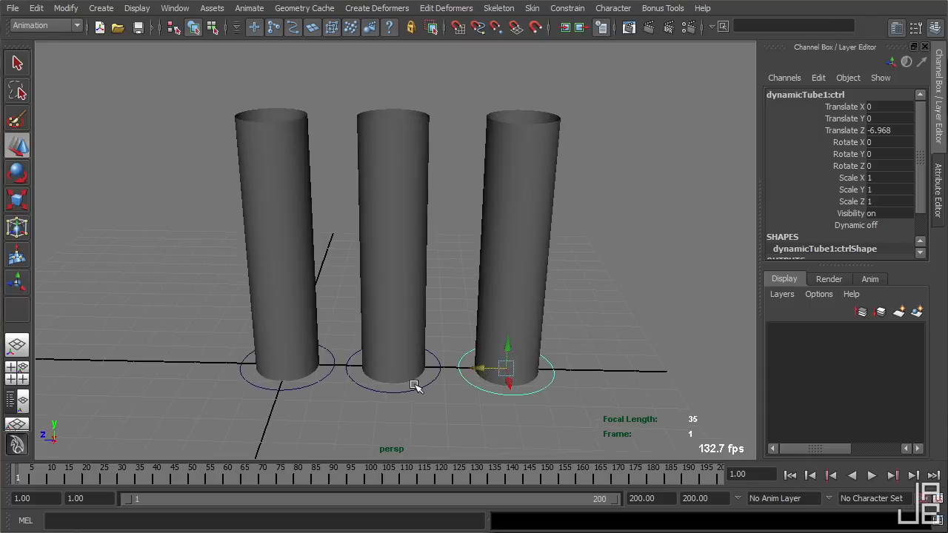
- Check the Dynamic attribute on each of the three tube controls, leaving nothing selected
click(429, 390)
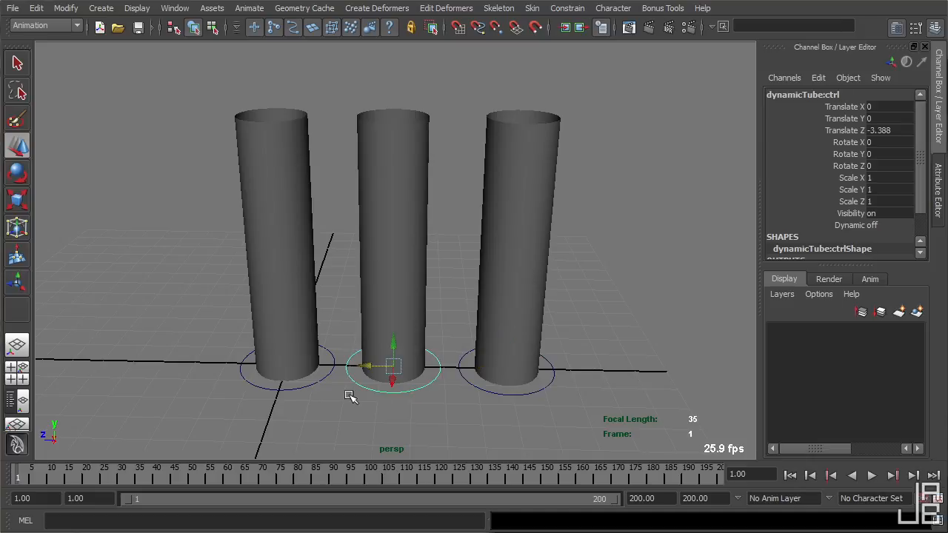
click(308, 387)
click(408, 388)
click(482, 386)
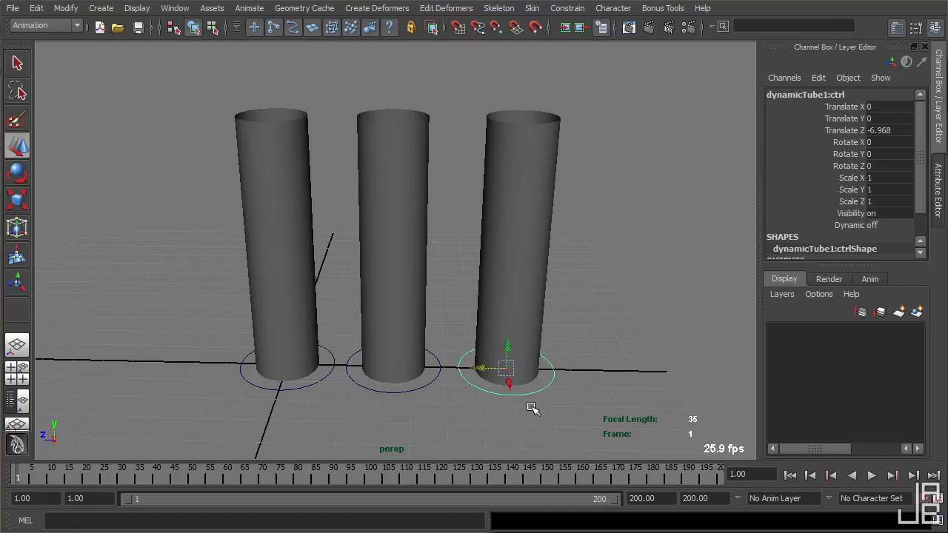
click(619, 387)
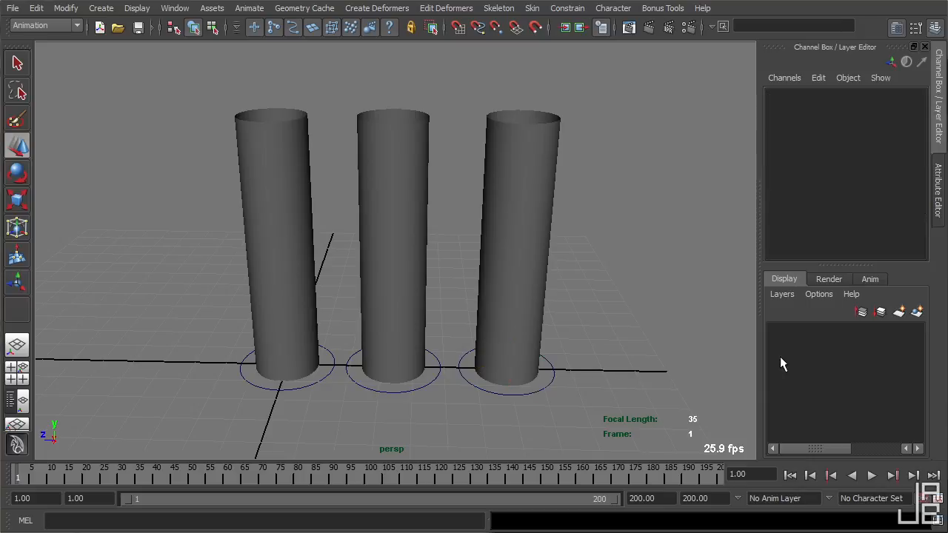
- Create an empty display layer and rename it dynamic_OnOff_toggle
click(898, 313)
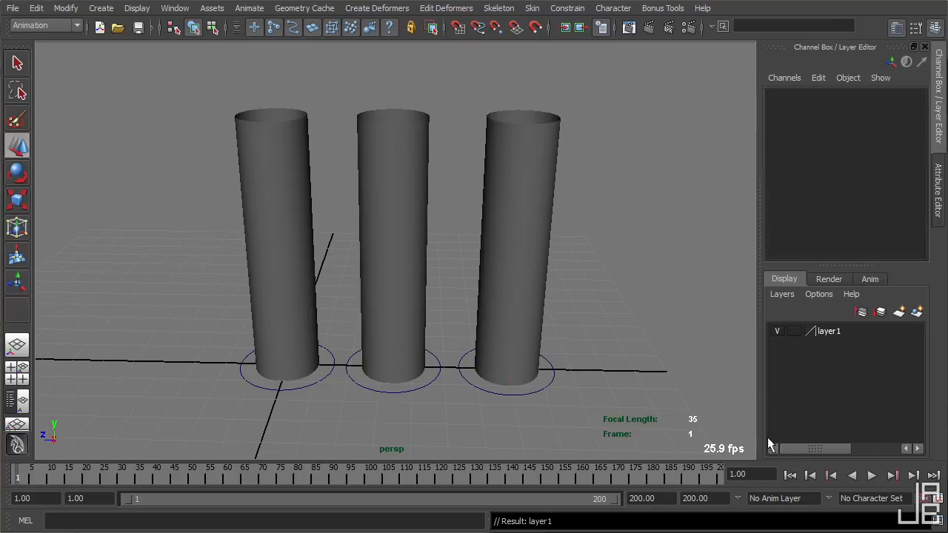
double_click(829, 333)
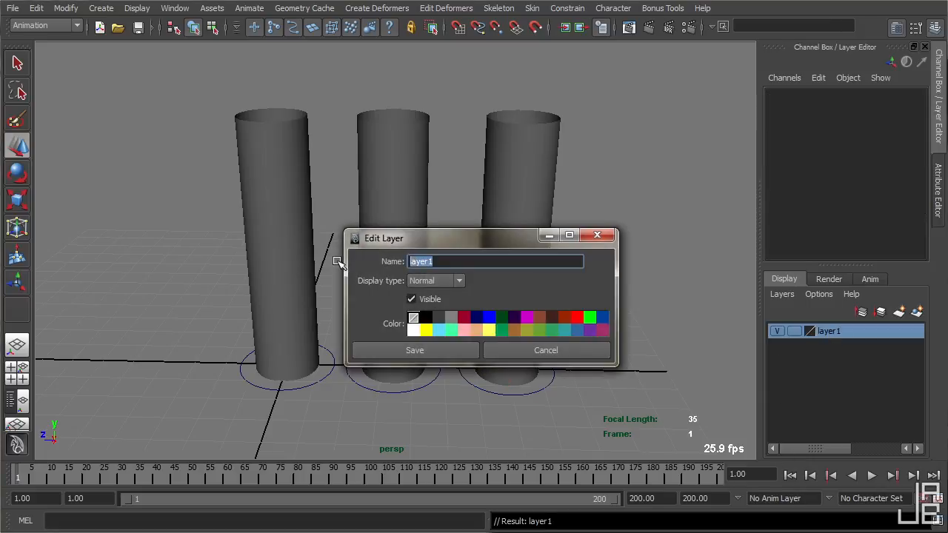
text(dynamic_OnOff_toggle)
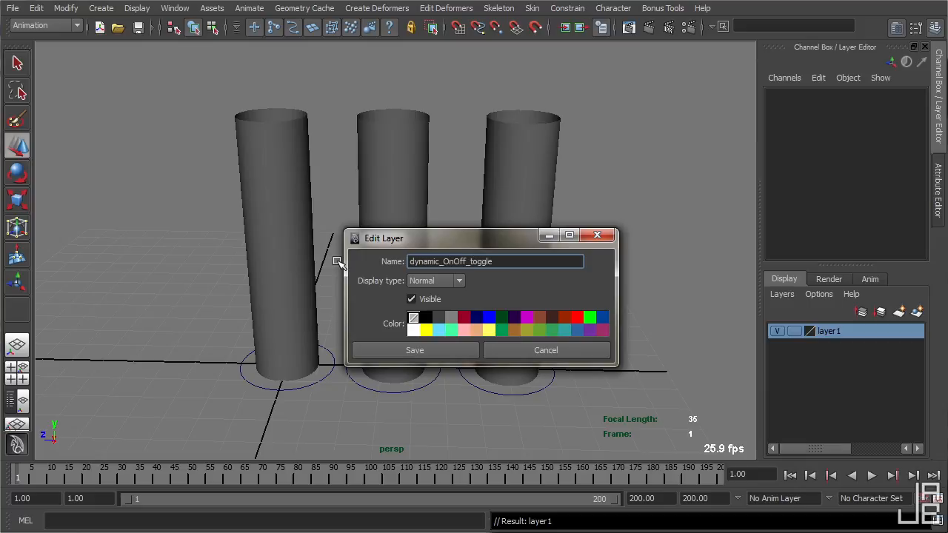
click(388, 351)
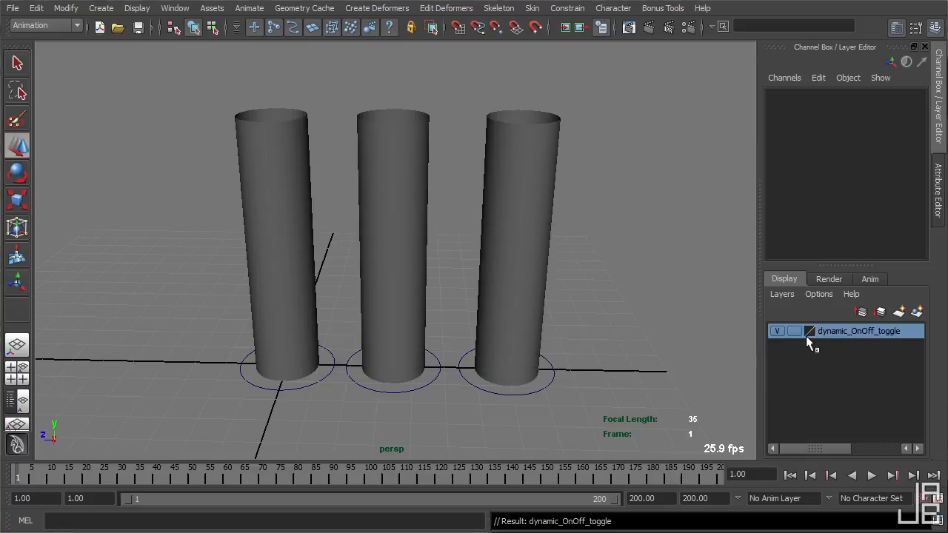
- Show the attributes of the dynamic_OnOff_toggle layer and select its node
right_click(833, 334)
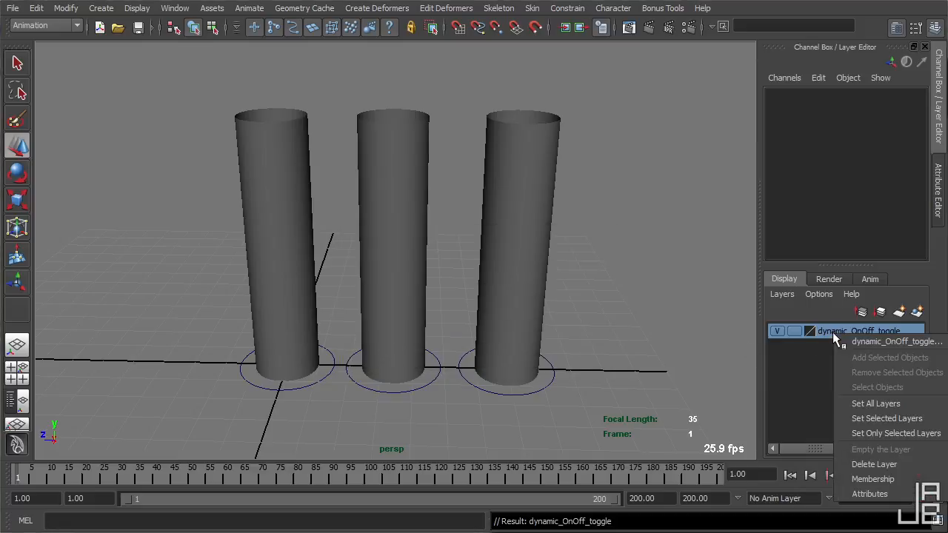
click(868, 493)
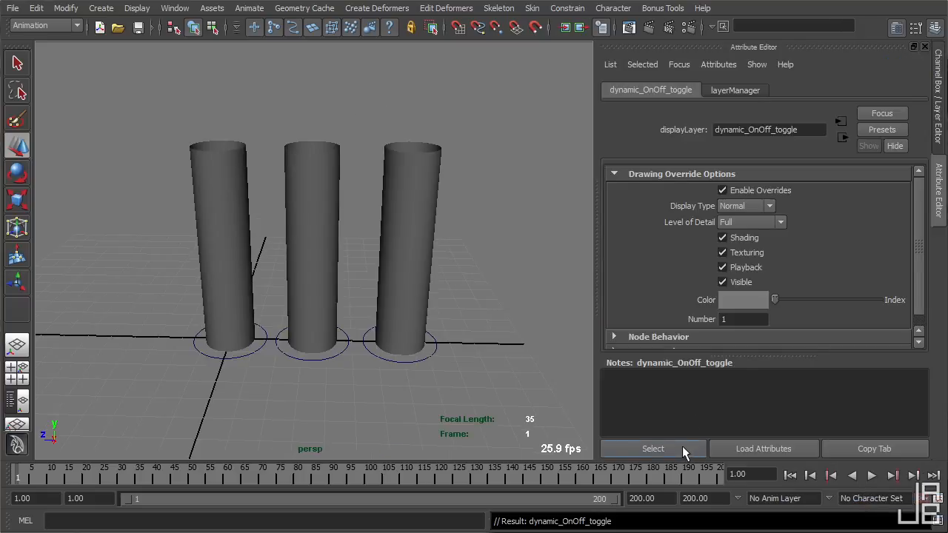
click(653, 449)
- Open the Connection Editor with the layer node as the output and expand its drawInfo attributes, keeping the tubes uncovered
key(space)
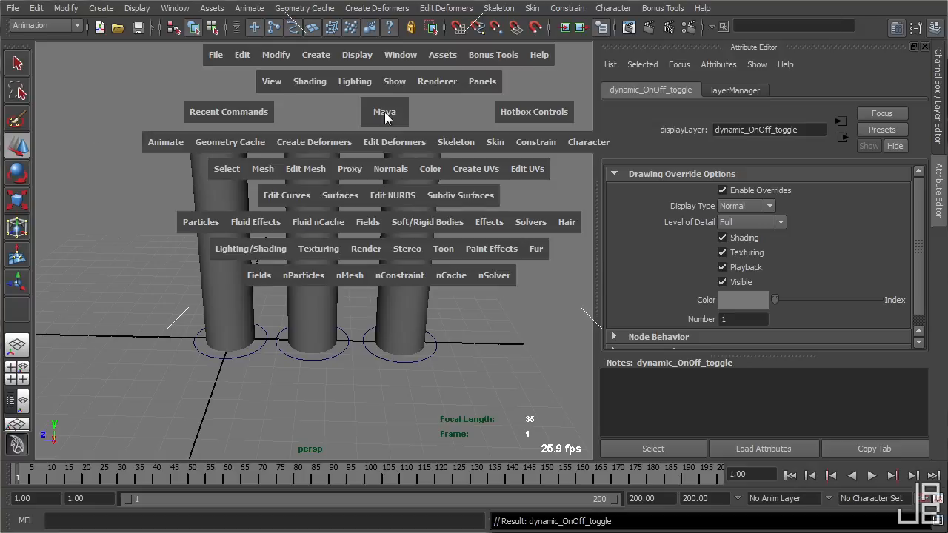
click(401, 55)
mouse_move(419, 95)
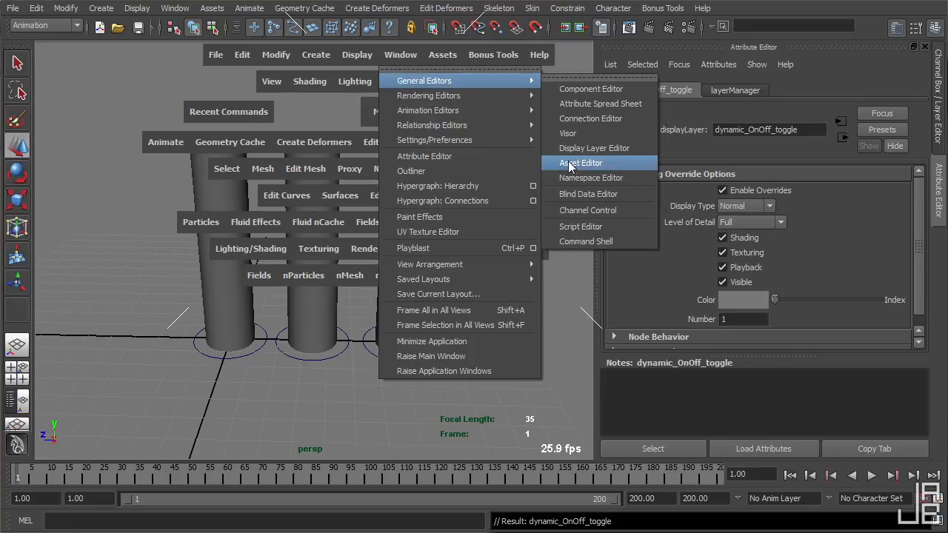
click(577, 118)
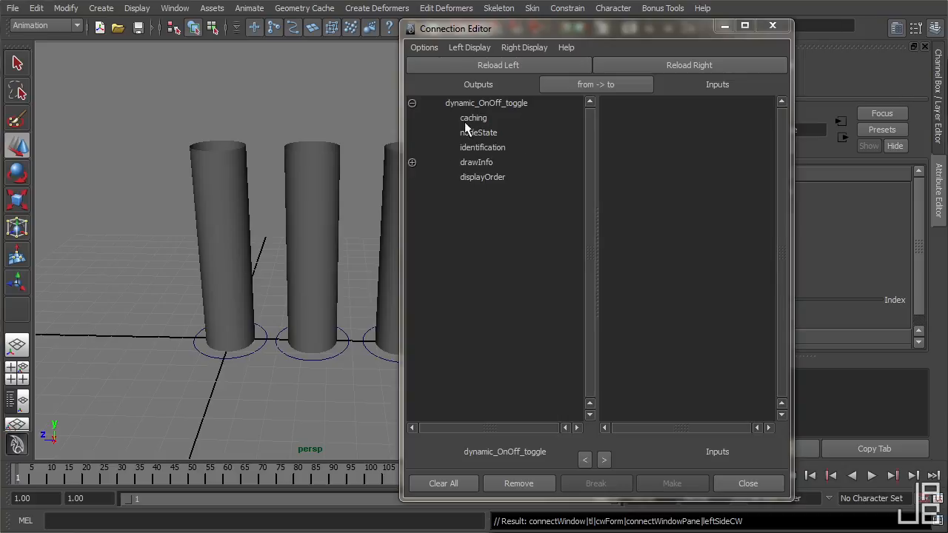
click(412, 162)
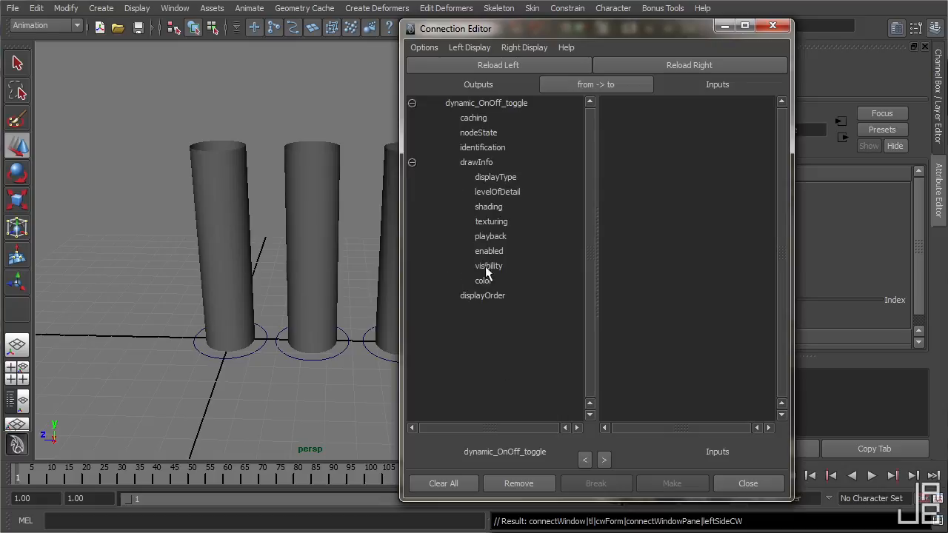
drag(666, 18, 721, 40)
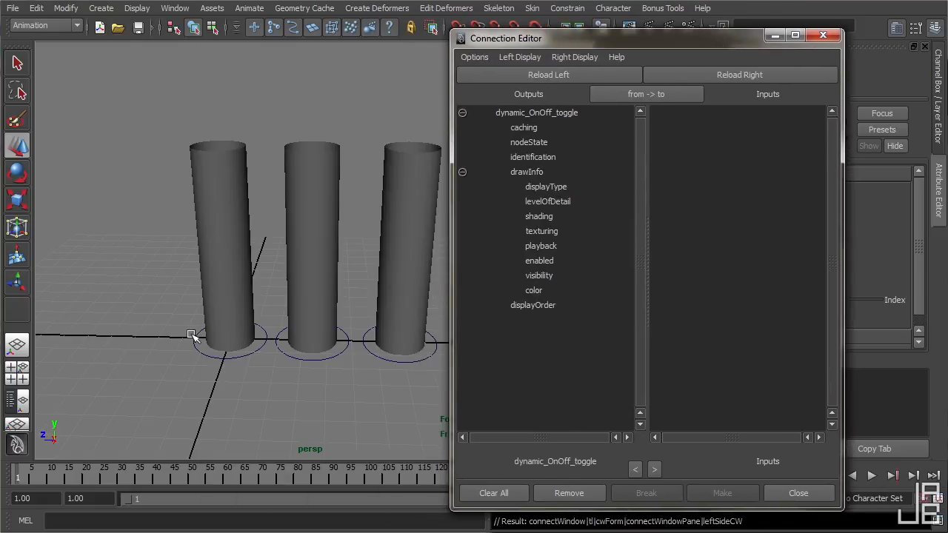
- Select all three tube controls and load them as the inputs of the Connection Editor
click(213, 357)
shift+click(307, 361)
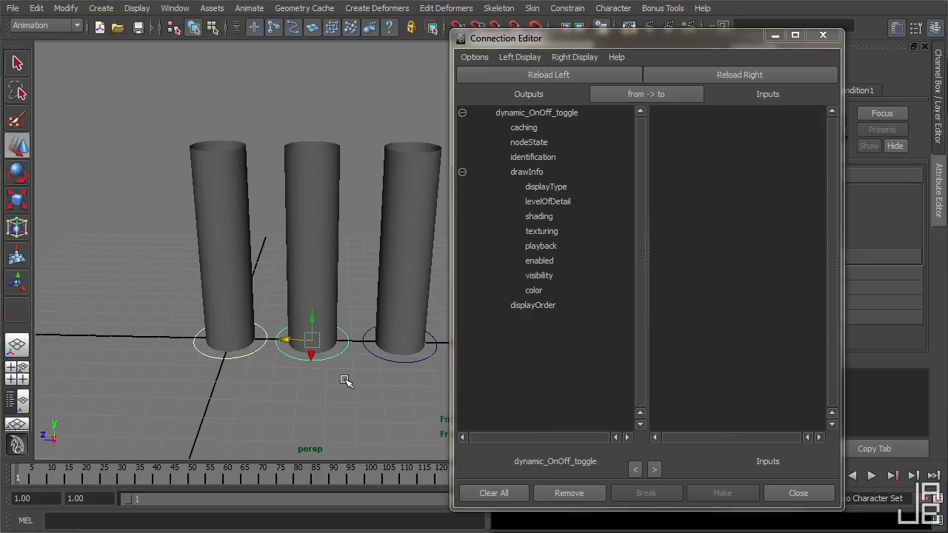
shift+click(380, 359)
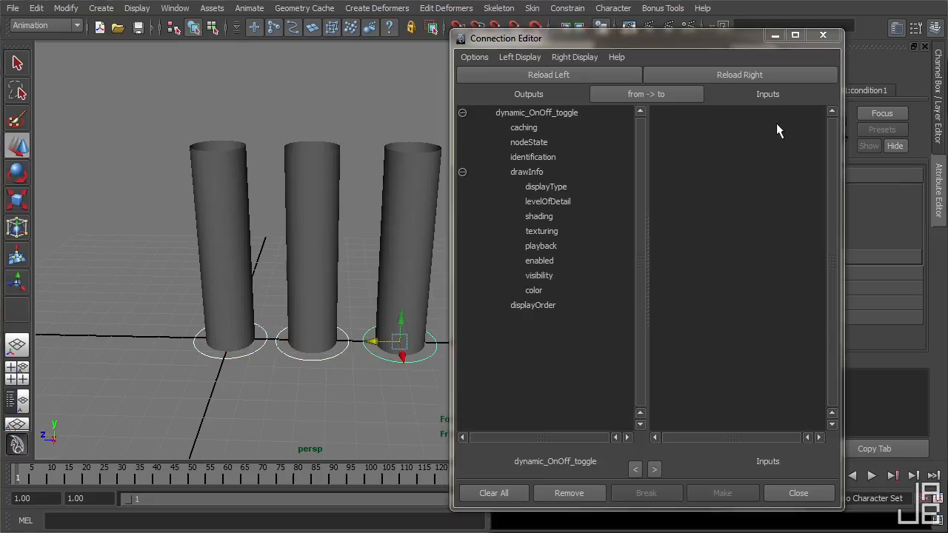
click(766, 72)
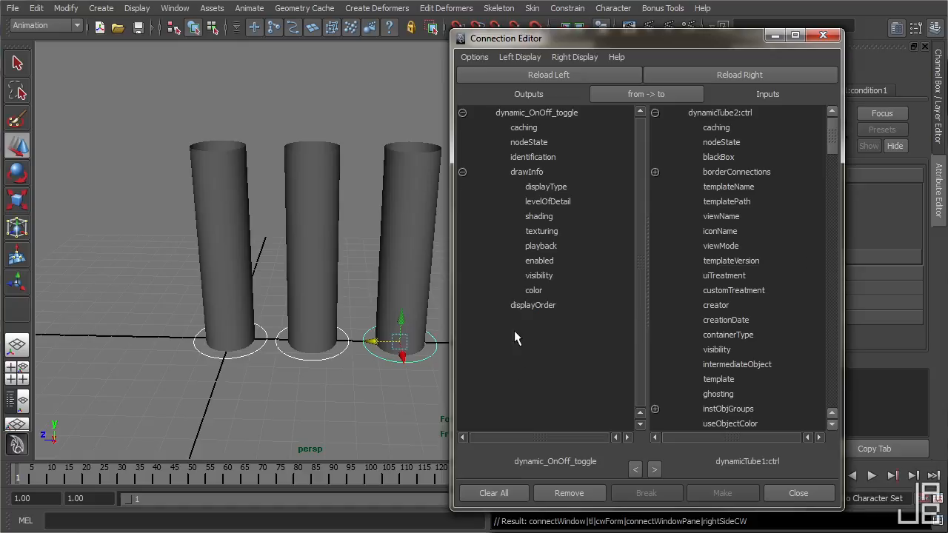
- Connect the layer's drawInfo visibility to the dynamic attribute of all three tube controls
click(535, 280)
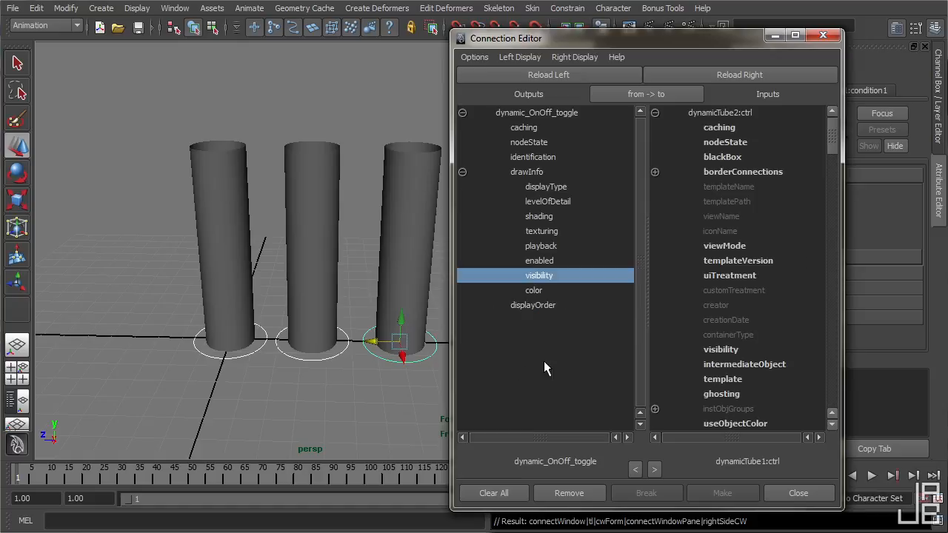
scroll(703, 235, down, 15)
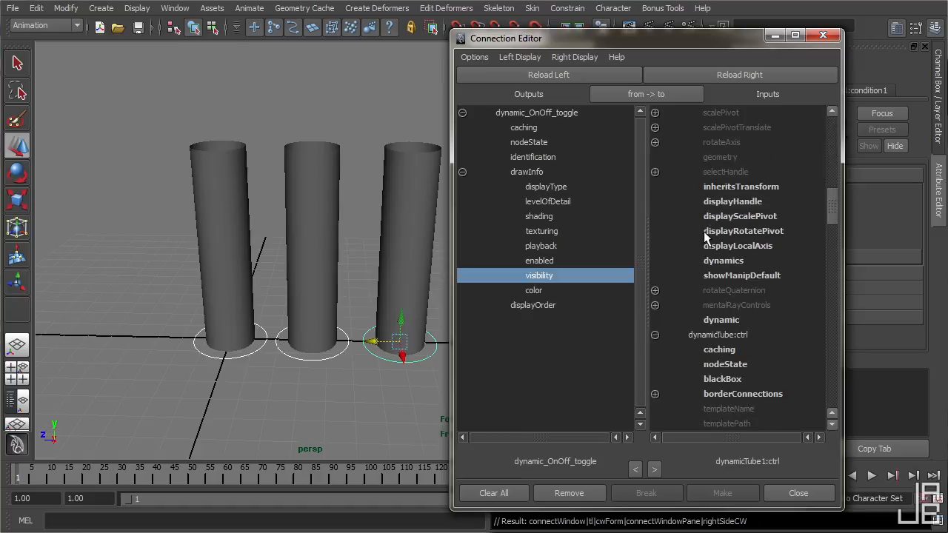
click(719, 203)
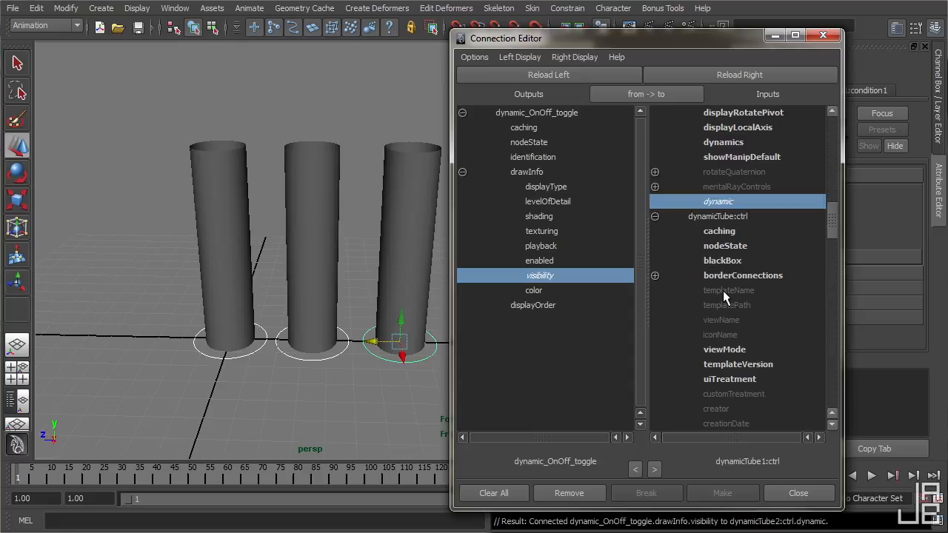
scroll(723, 290, up, 5)
scroll(723, 290, down, 3)
click(716, 309)
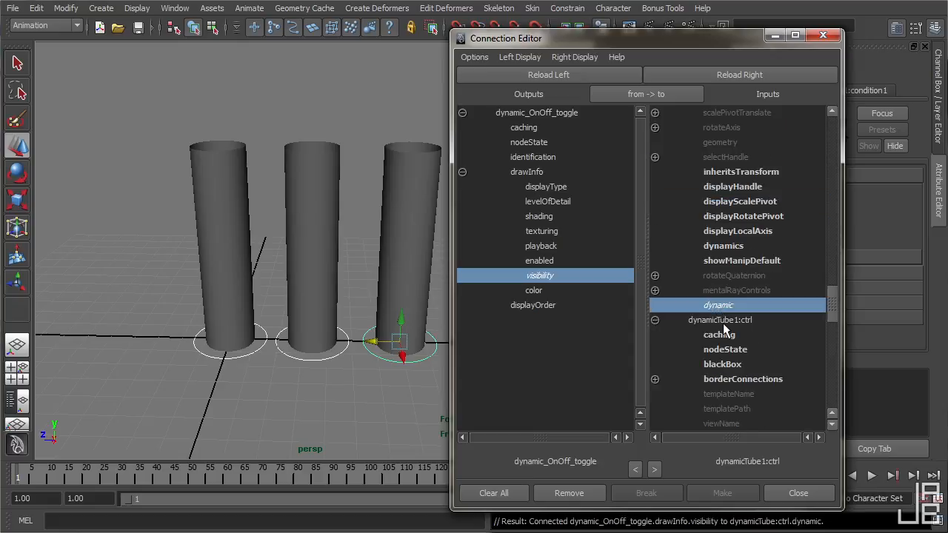
scroll(722, 323, down, 17)
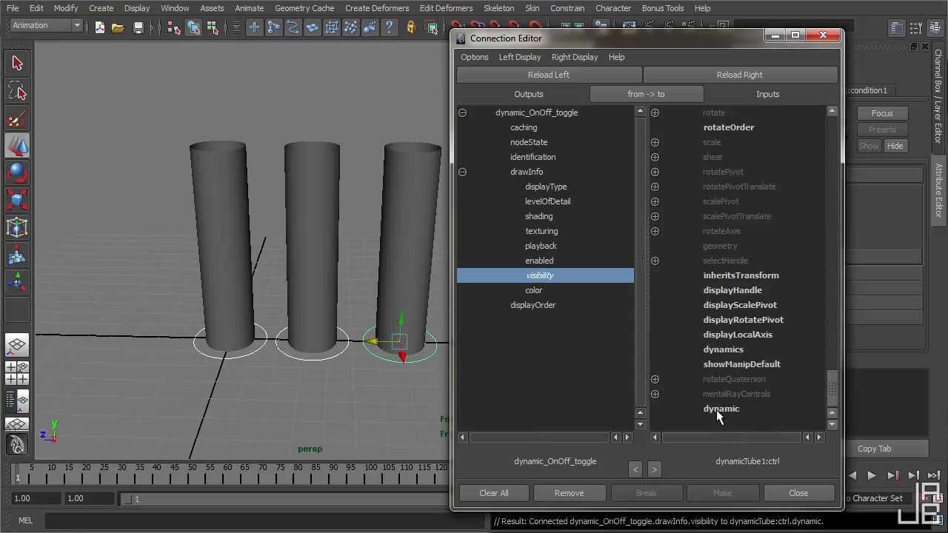
click(717, 410)
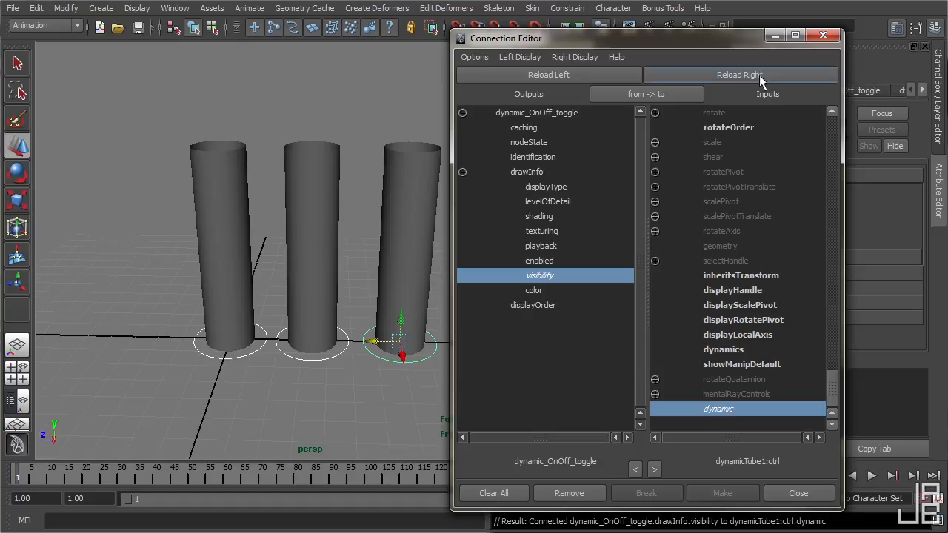
- Close the Connection Editor, show the Channel Box / Layer Editor, and test the dynamic_OnOff_toggle layer's visibility by switching it on and off
click(823, 35)
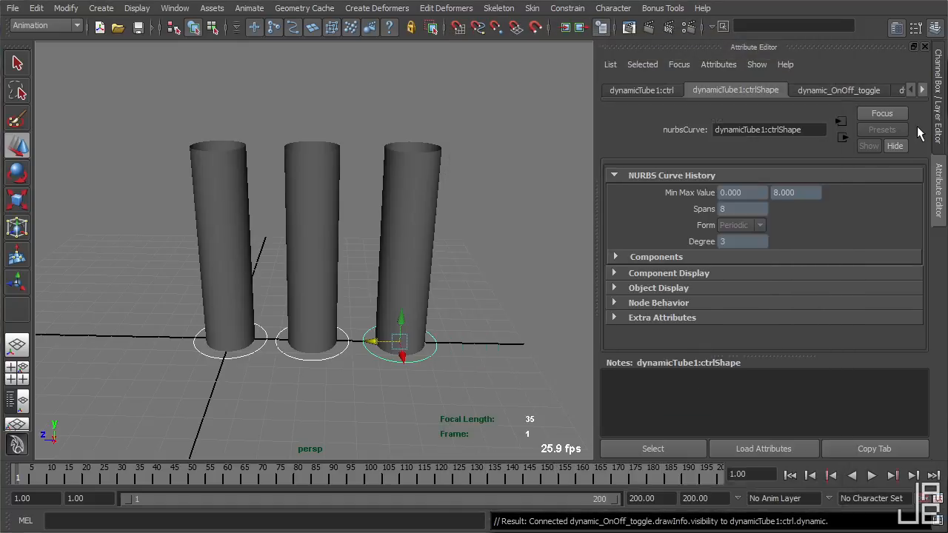
click(938, 111)
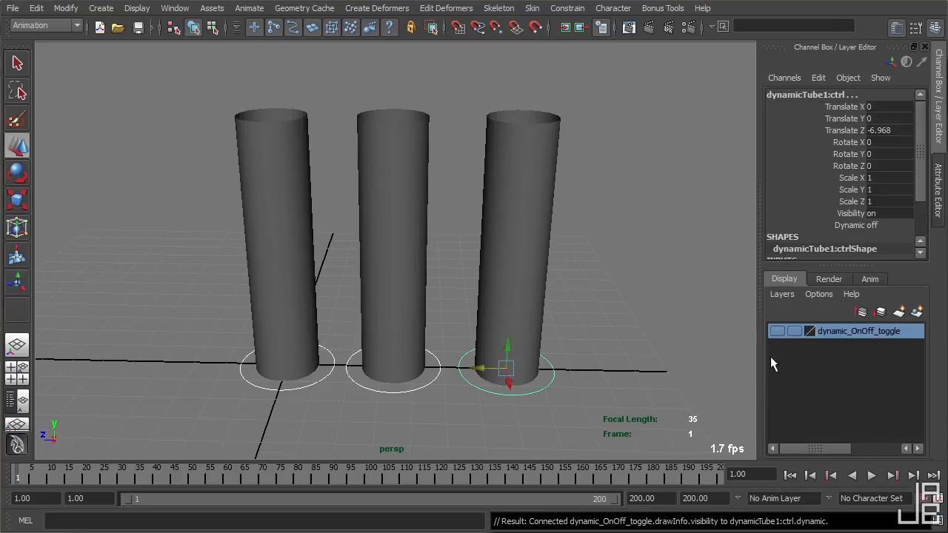
click(777, 331)
click(778, 333)
alt+drag(372, 267, 418, 274)
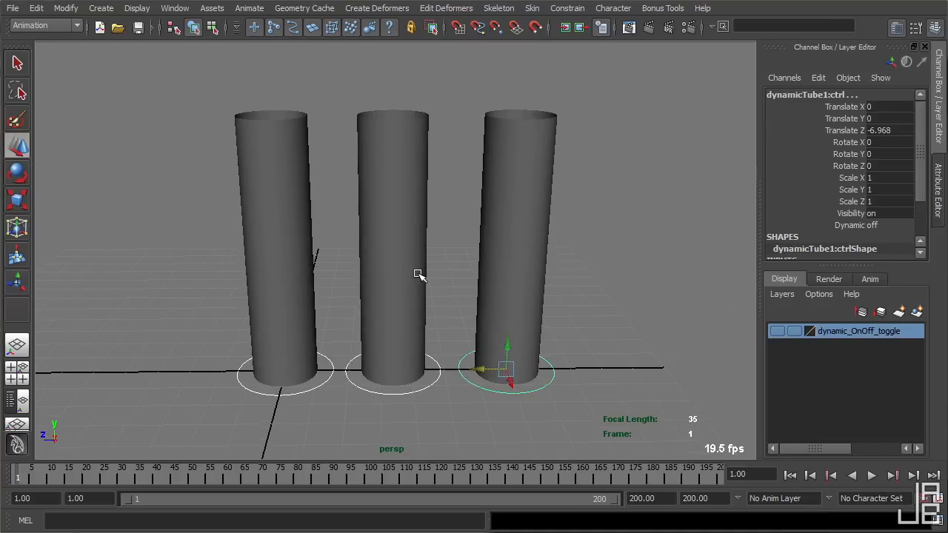
- Key the three tube controls at frame 1 and pose them at frame 10 with Translate Z about -0.759 and Rotate X about 37.179
key(s)
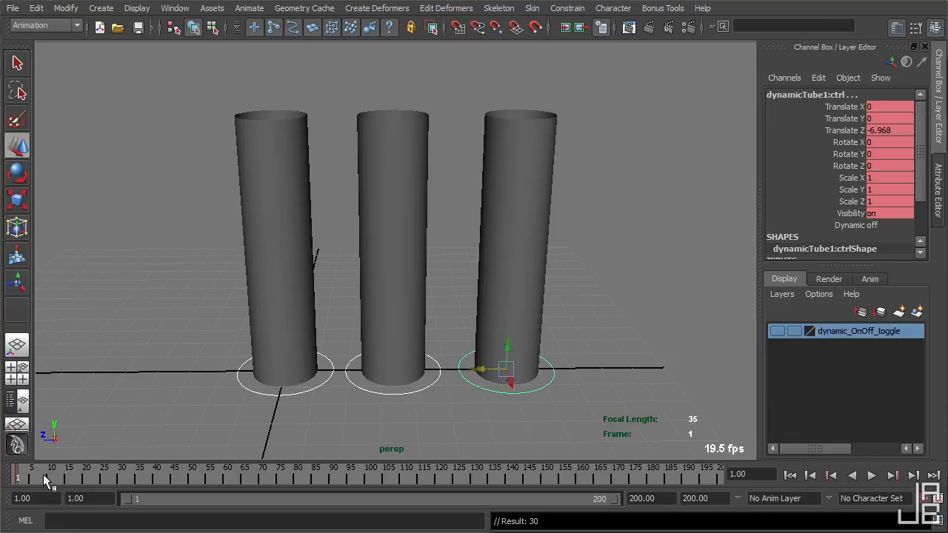
drag(482, 365, 312, 332)
key(e)
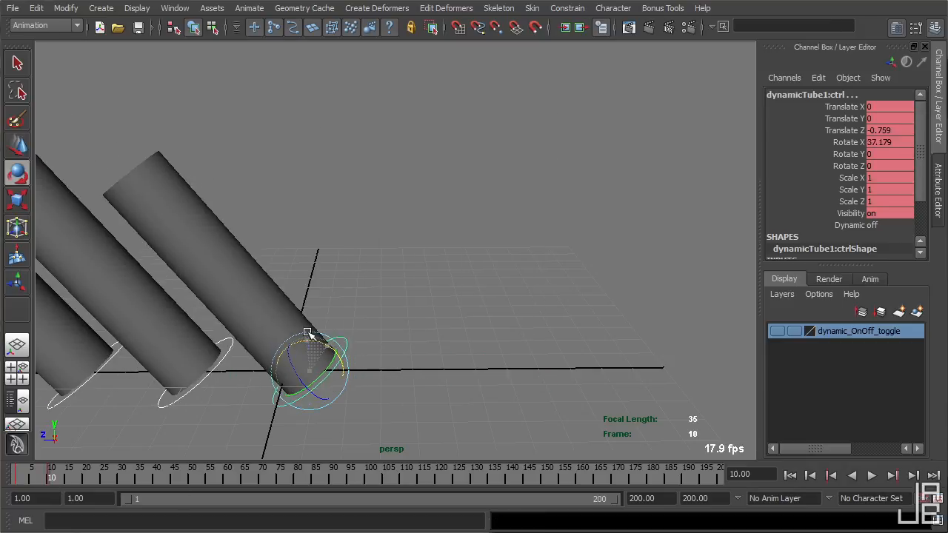
- Pose the tube controls at frame 20 with Translate Z about -7.568 and Rotate X about -30.208
click(89, 475)
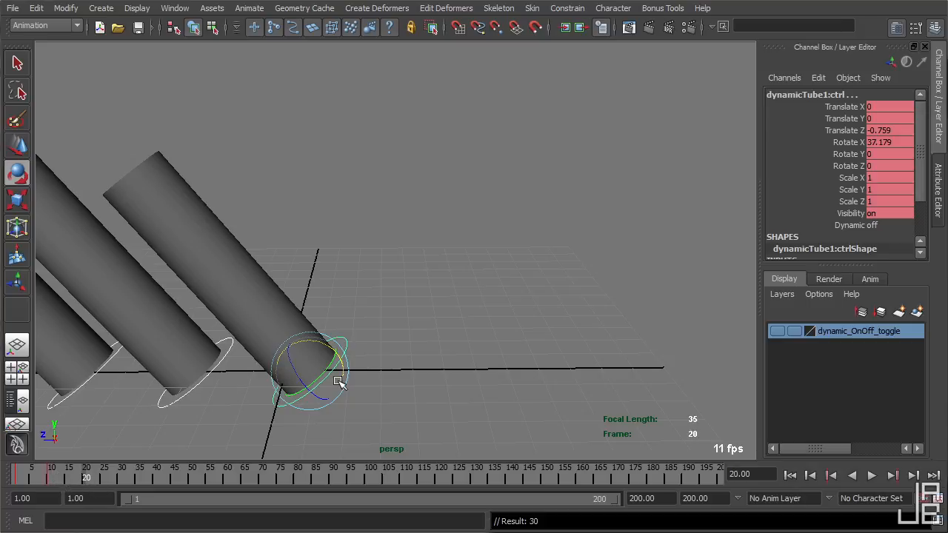
key(w)
drag(292, 379, 506, 376)
key(e)
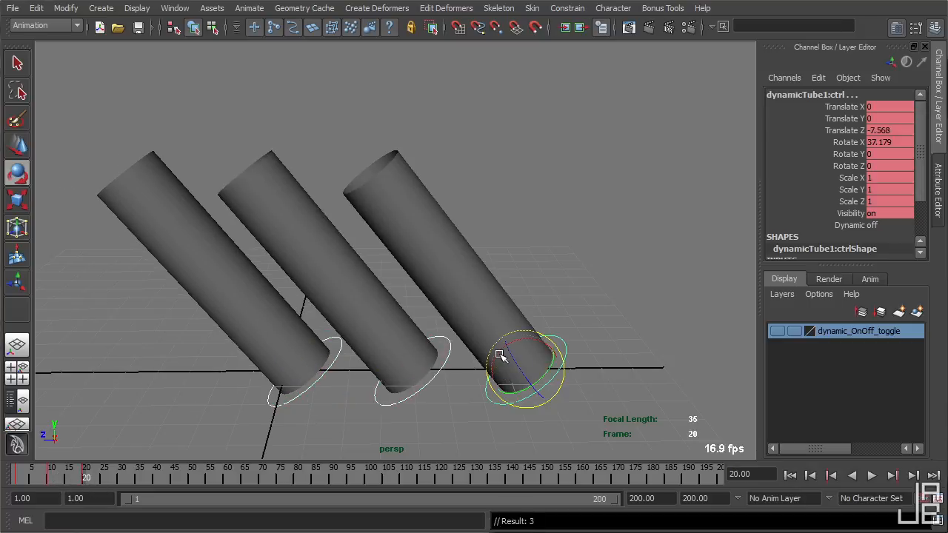
drag(535, 342, 570, 363)
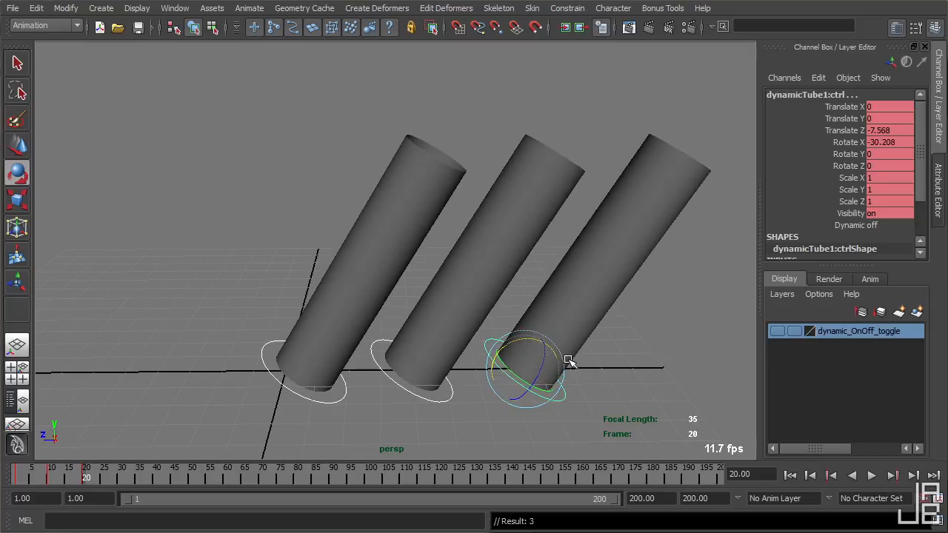
- Pose and key the tube controls at frame 30 with Translate Z about -0.5 and Rotate X about 34.689
click(122, 478)
key(w)
drag(508, 372, 292, 378)
key(e)
drag(309, 345, 264, 347)
key(s)
- Pose the tube controls at frame 40 with Translate Z about -3.675 and Rotate X set to 0
click(156, 478)
key(w)
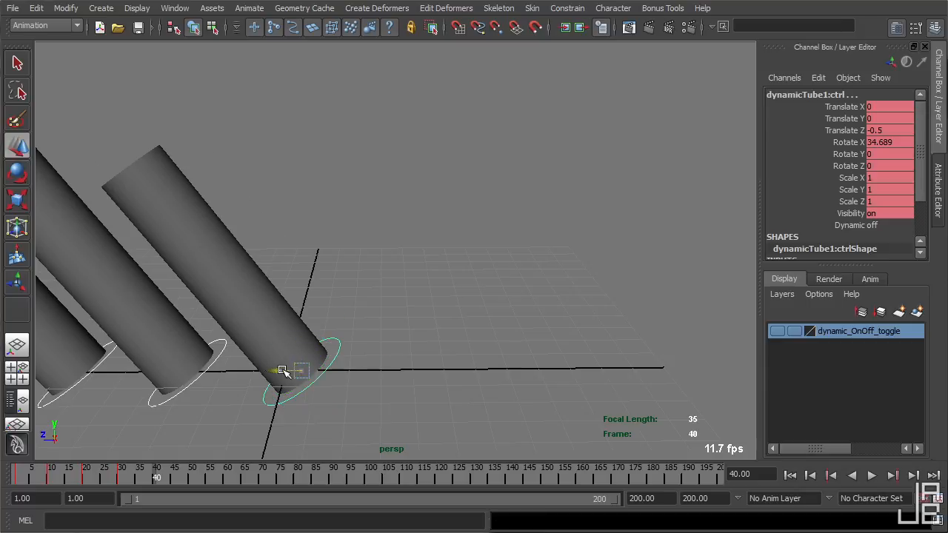
drag(277, 370, 379, 369)
double_click(892, 142)
text(0)
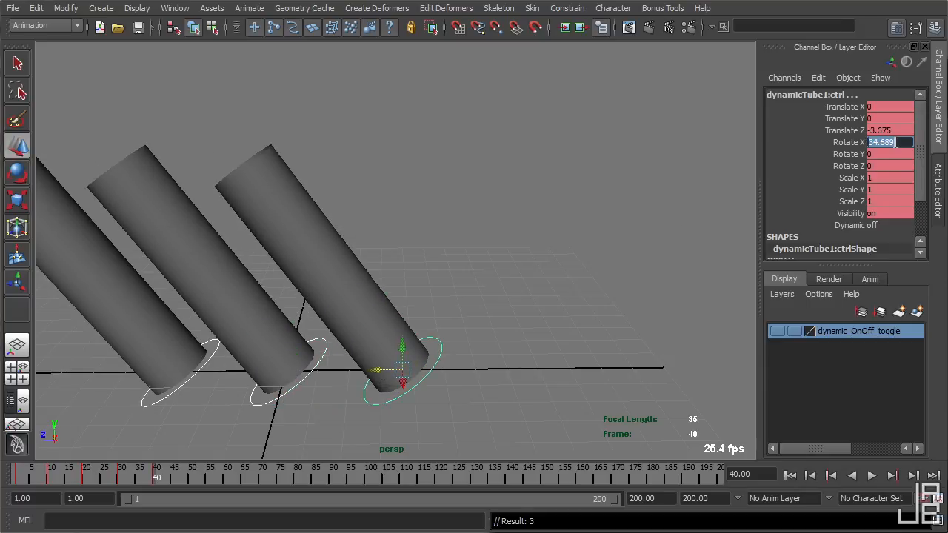
key(Return)
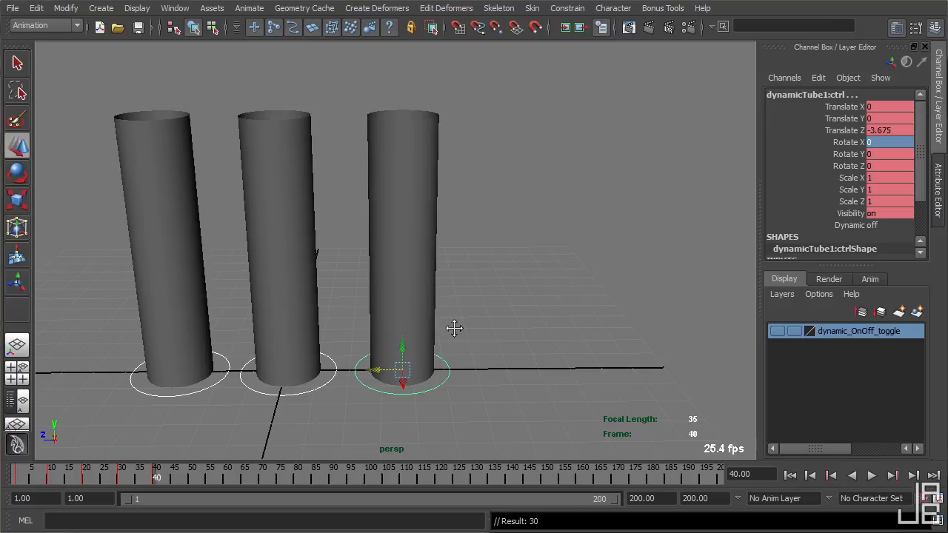
- Play the animation from the first frame with the tubes' dynamics off, and stop playback
alt+middle_drag(450, 328, 565, 318)
click(788, 475)
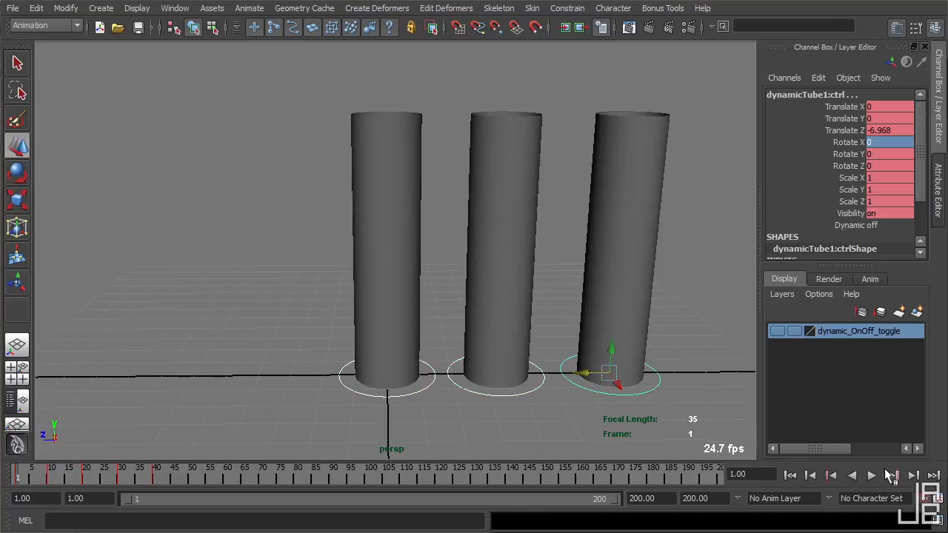
click(872, 476)
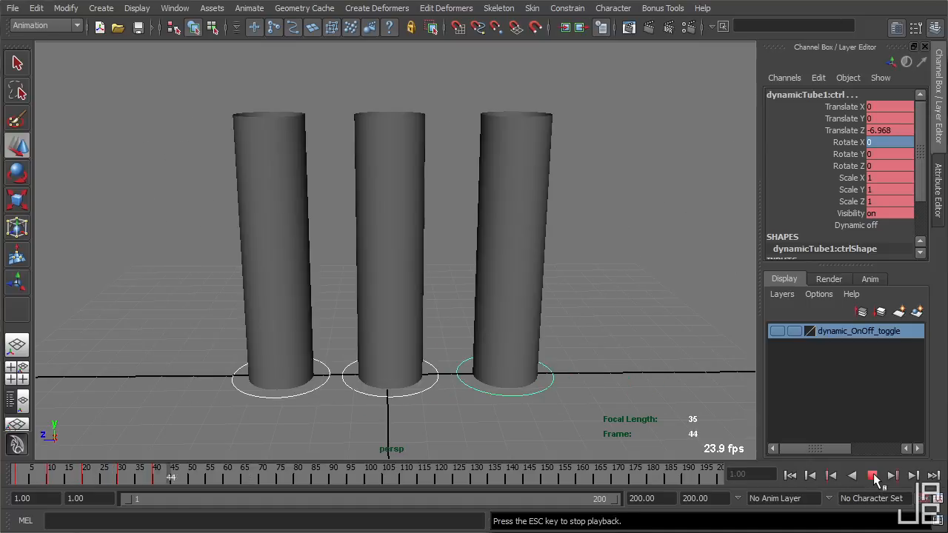
click(873, 476)
- Turn on the dynamic_OnOff_toggle layer's visibility and replay the animation from frame 1 to examine the tubes' dynamic motion
click(789, 475)
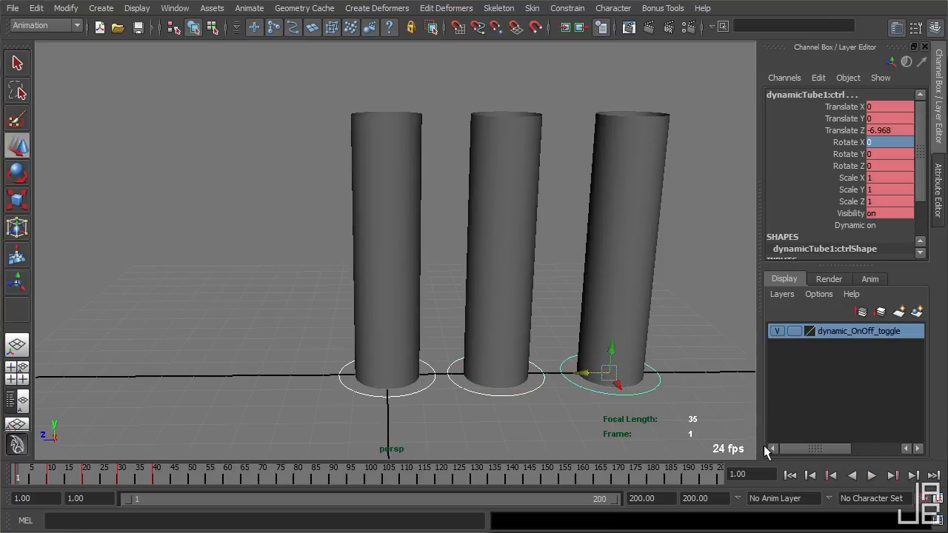
click(872, 475)
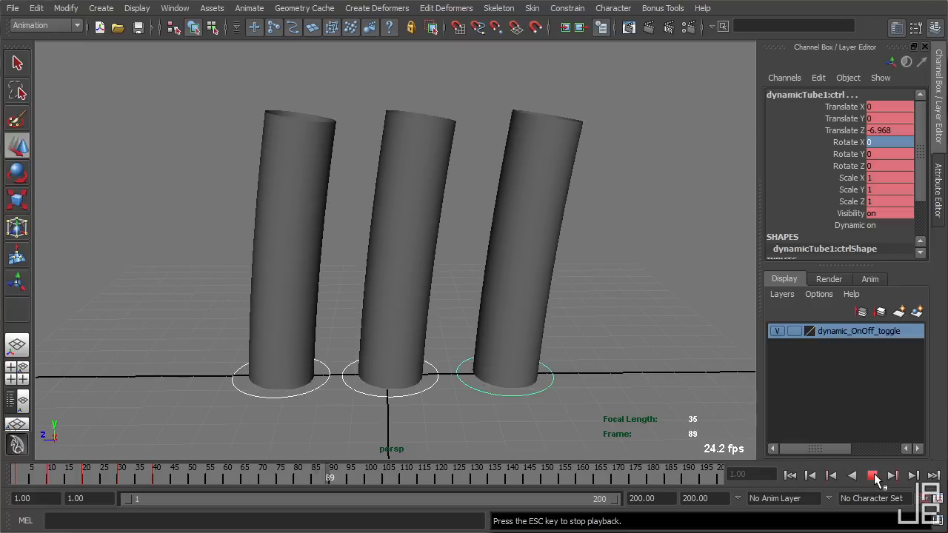
click(873, 475)
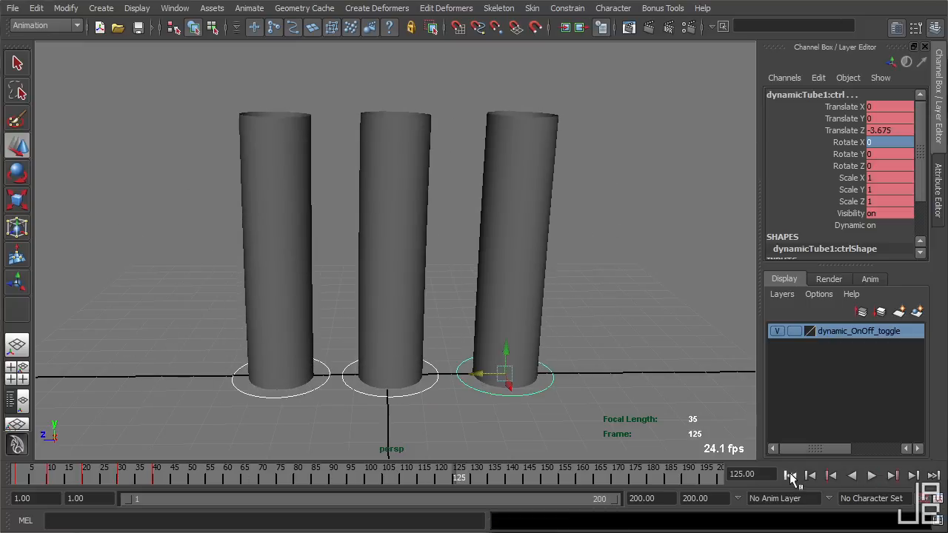
click(789, 475)
click(871, 476)
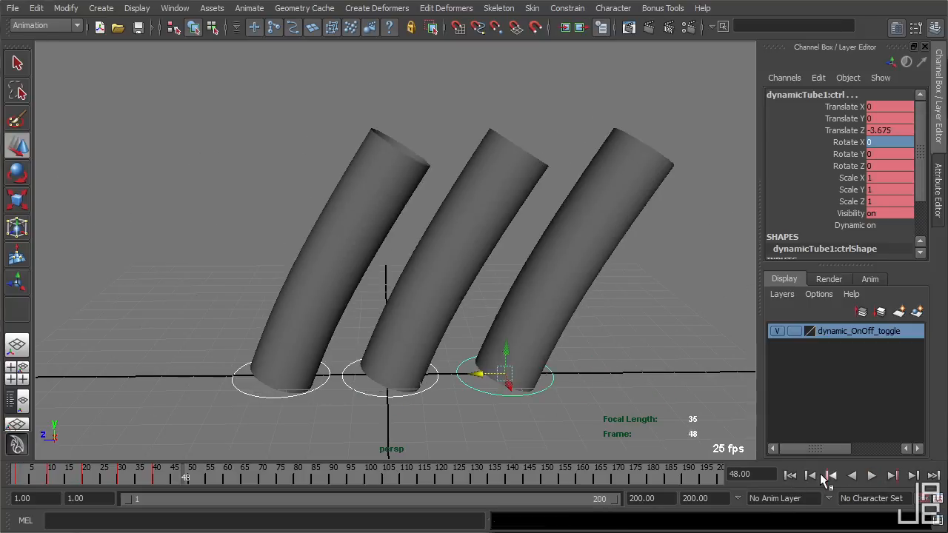
click(790, 475)
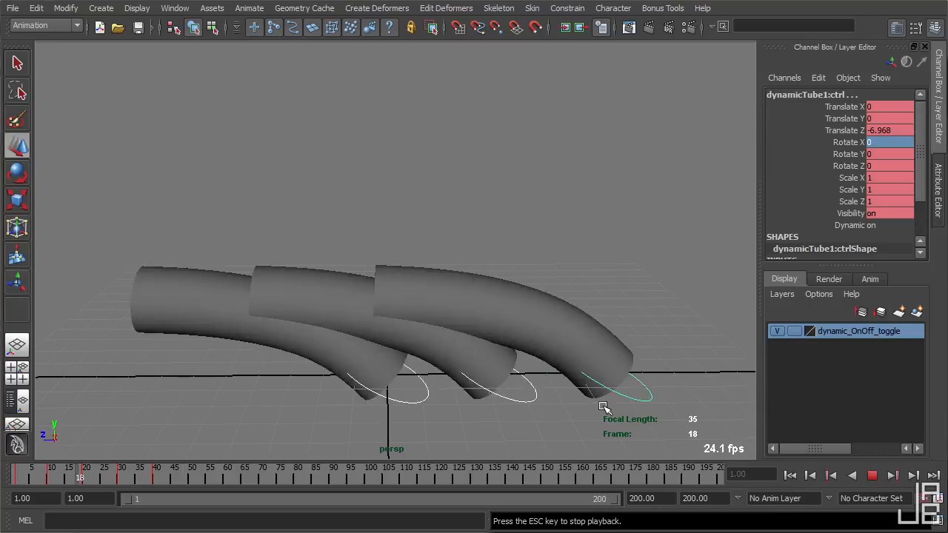